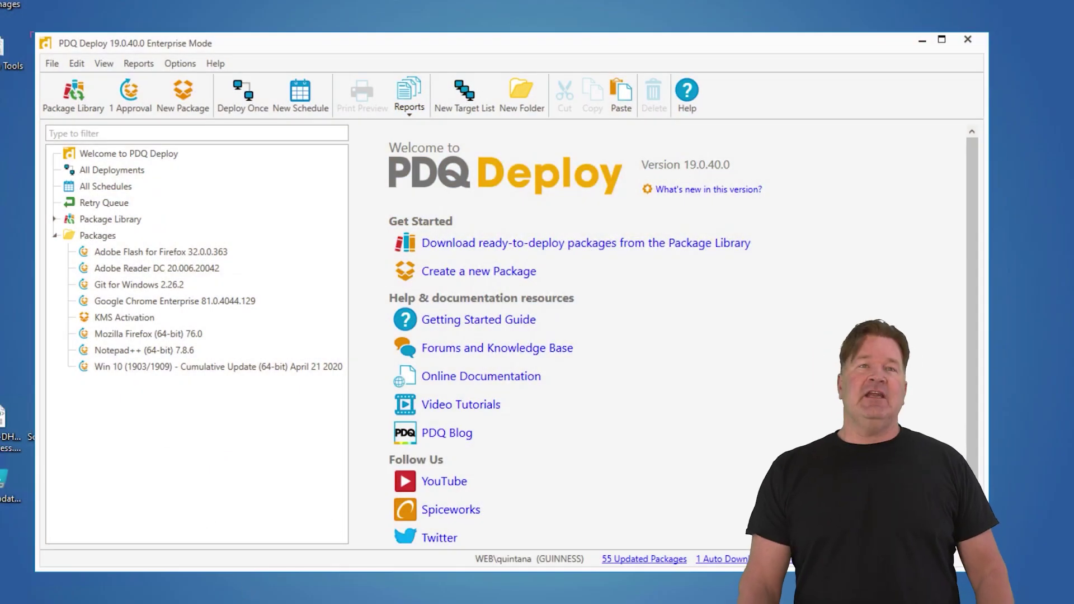
Step: Open the Mozilla Firefox (64-bit) 76.0 package and show its empty schedules list
{"action": "left_click", "coordinate": [150, 333]}
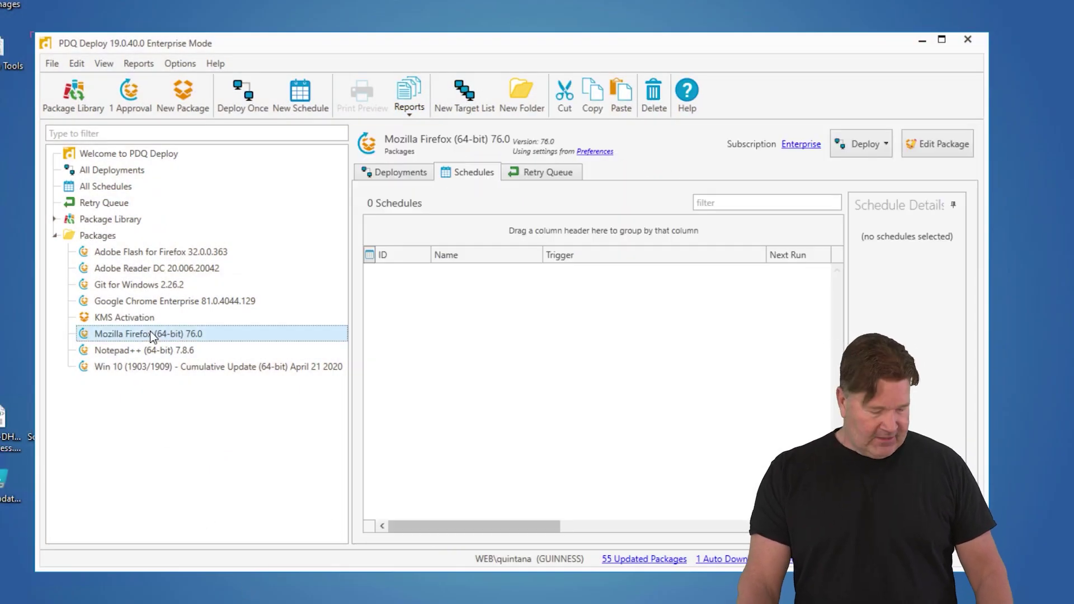
Step: Select Adobe Flash together with Mozilla Firefox and start a new schedule for both packages
{"action": "left_click", "coordinate": [143, 254], "text": "shift"}
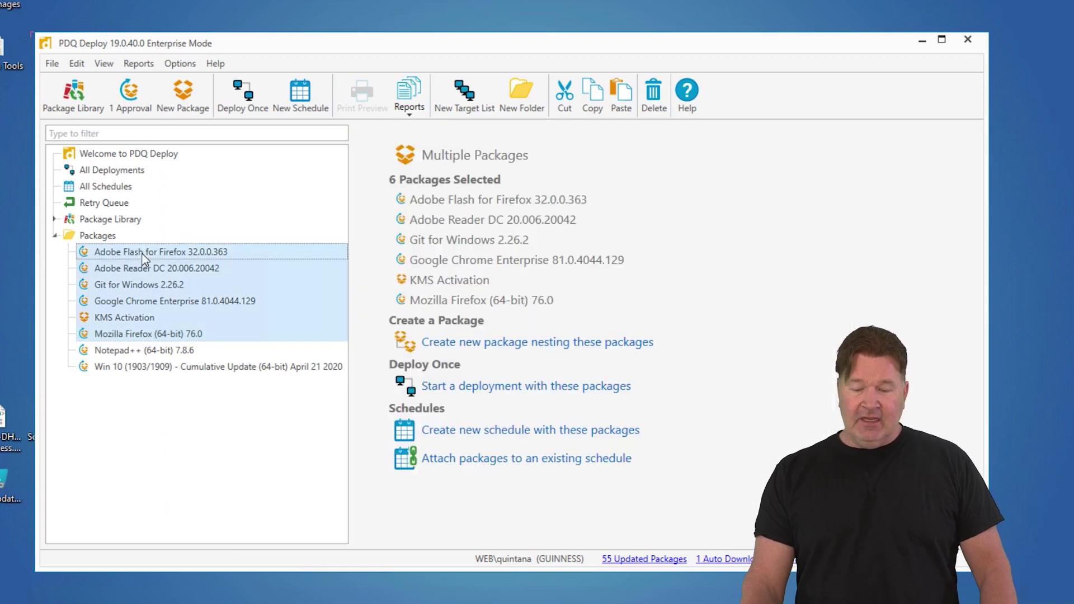
{"action": "left_click", "coordinate": [170, 336]}
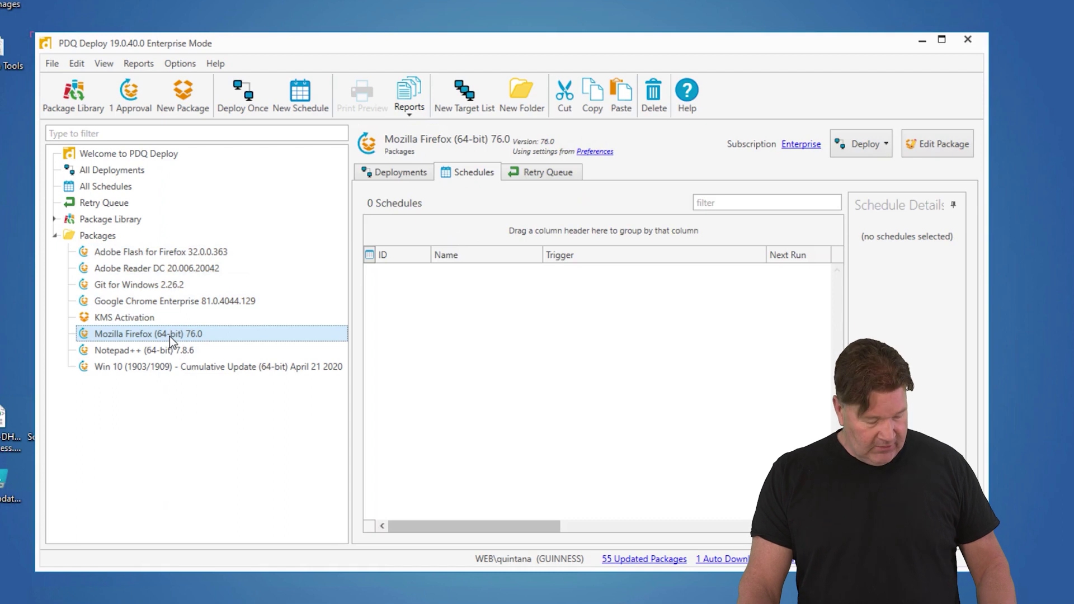
{"action": "left_click", "coordinate": [183, 254], "text": "ctrl"}
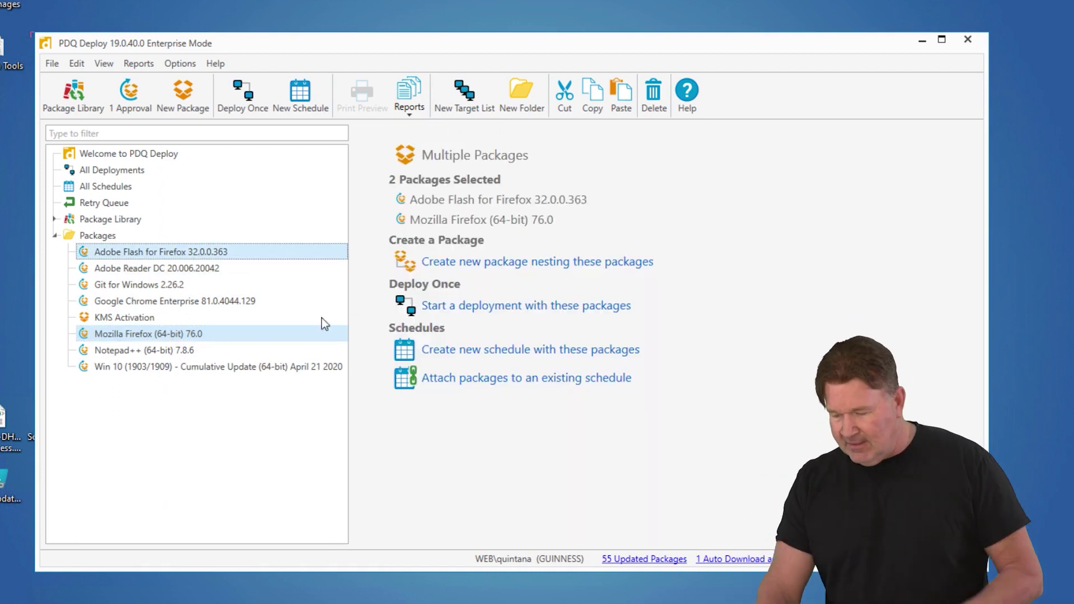
{"action": "left_click", "coordinate": [543, 349]}
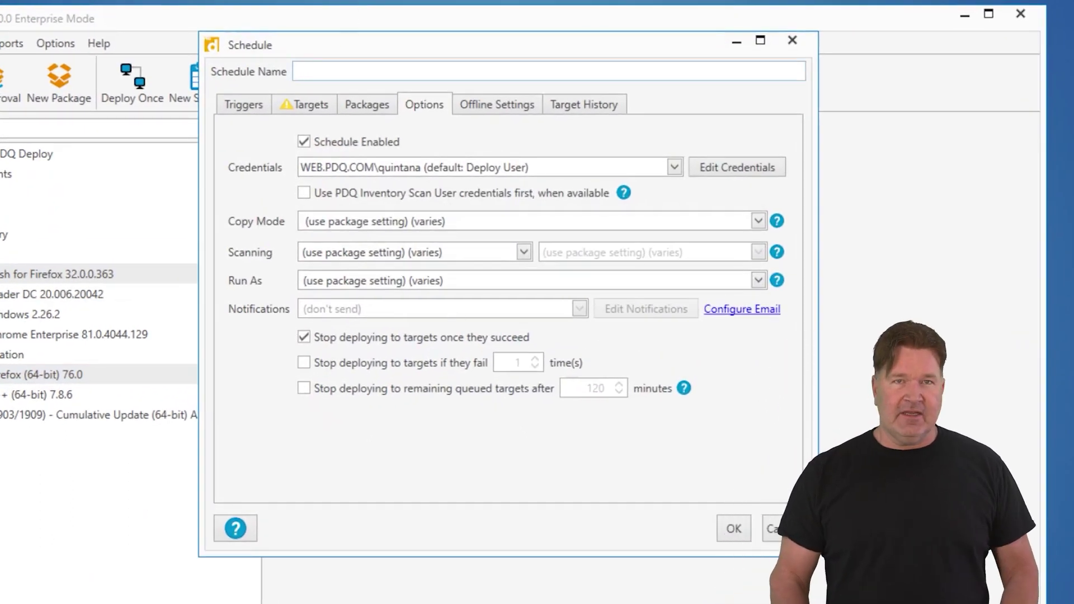
{"action": "left_click", "coordinate": [298, 71]}
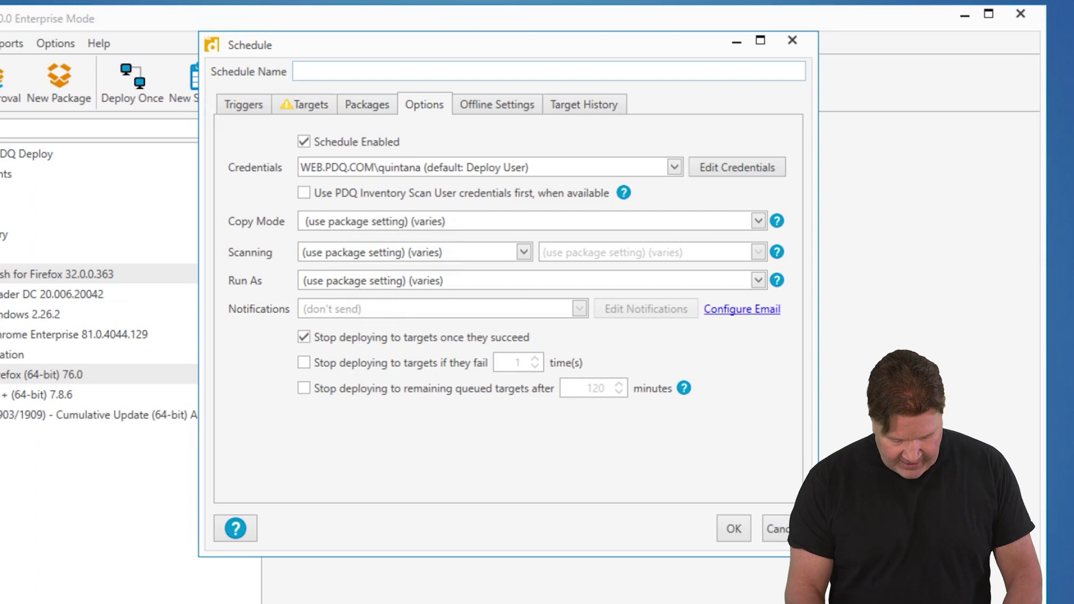
{"action": "type", "text": "Firefox"}
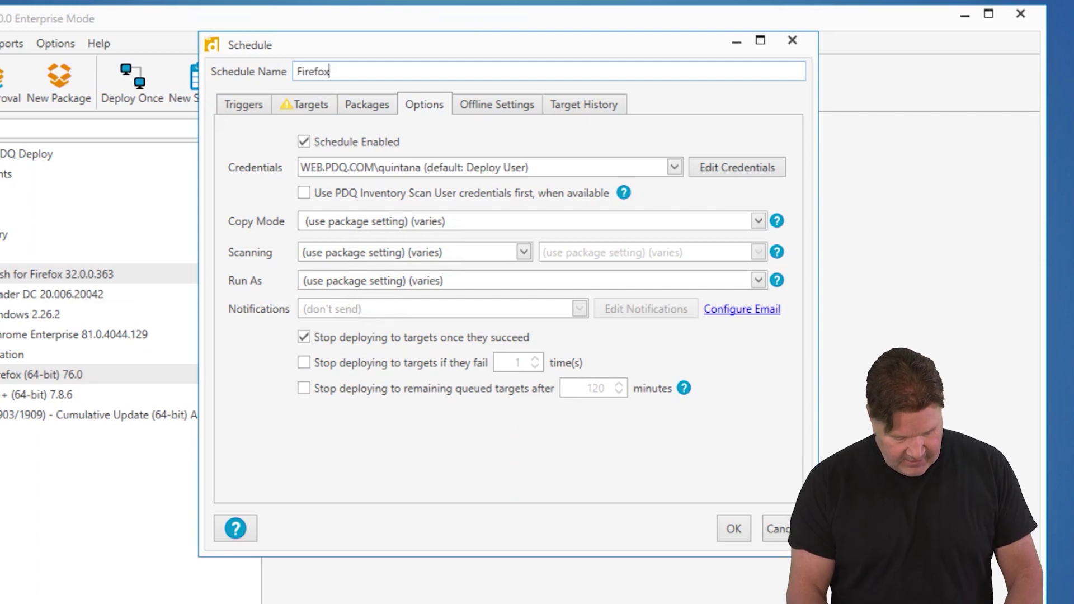
{"action": "type", "text": " & Fla"}
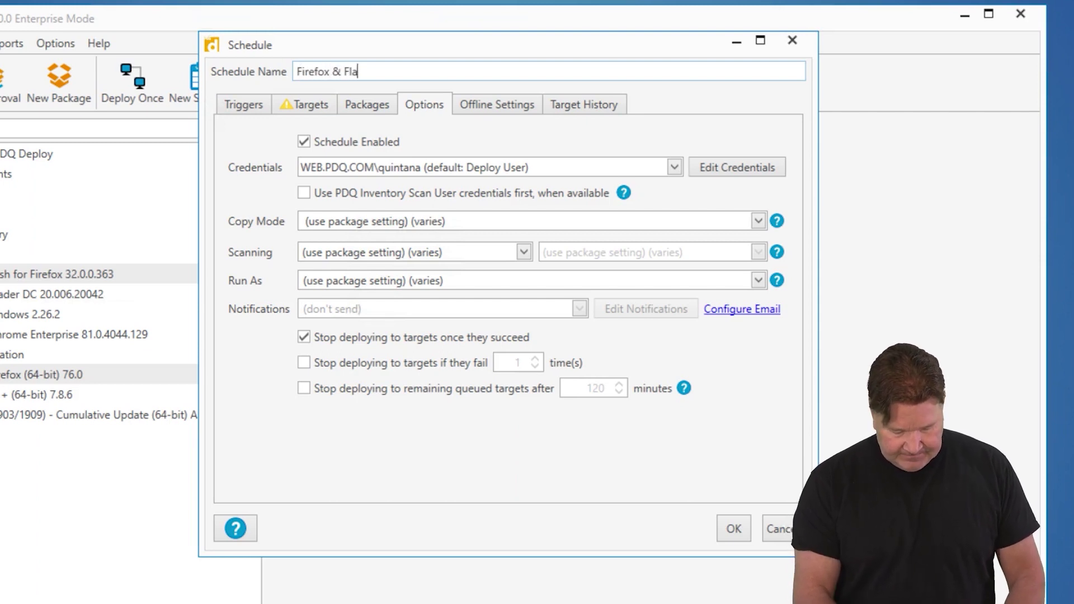
{"action": "type", "text": "sh"}
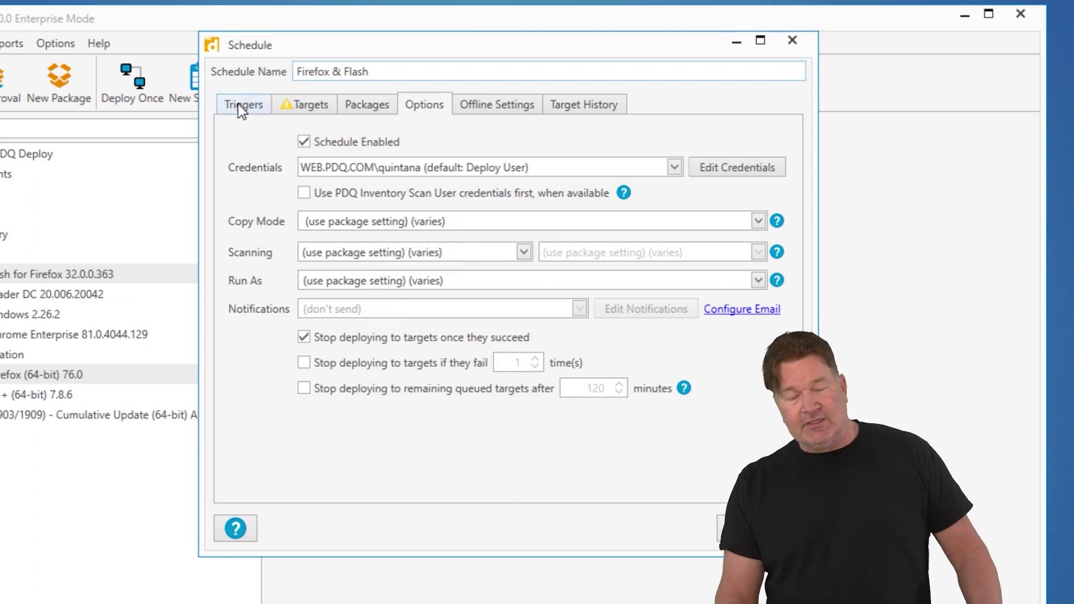
Step: Add a weekly trigger that runs every Friday at 9:00 PM
{"action": "left_click", "coordinate": [241, 111]}
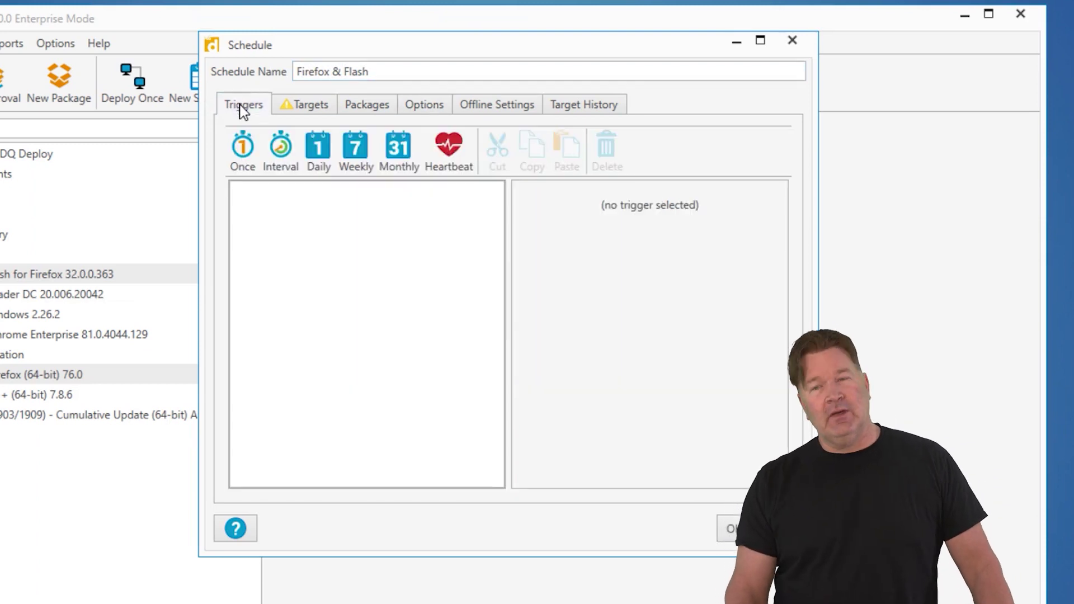
{"action": "left_click", "coordinate": [367, 152]}
{"action": "left_click", "coordinate": [773, 286]}
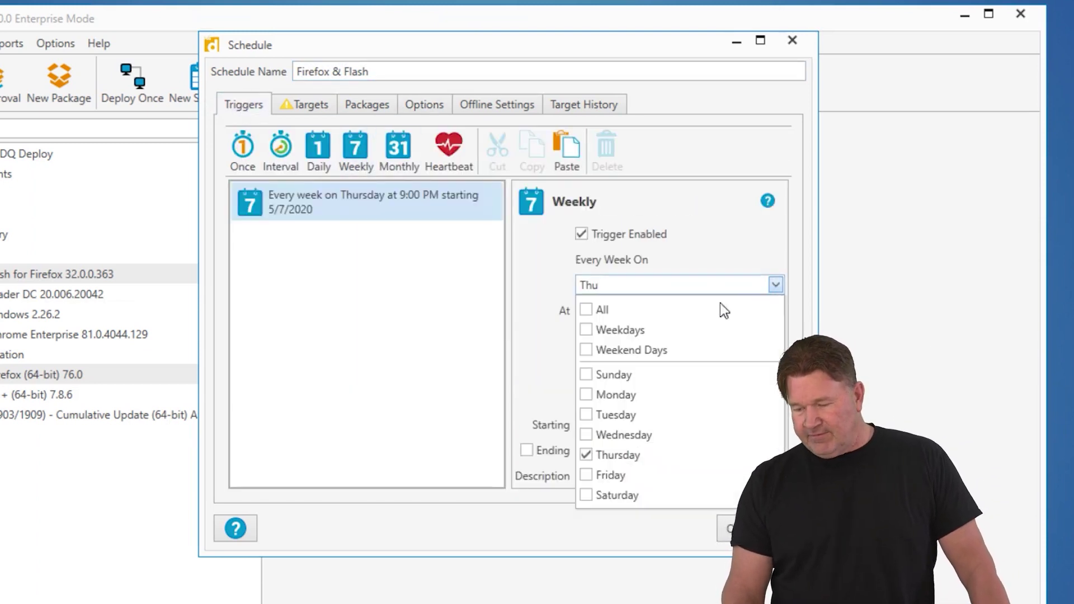
{"action": "left_click", "coordinate": [539, 402]}
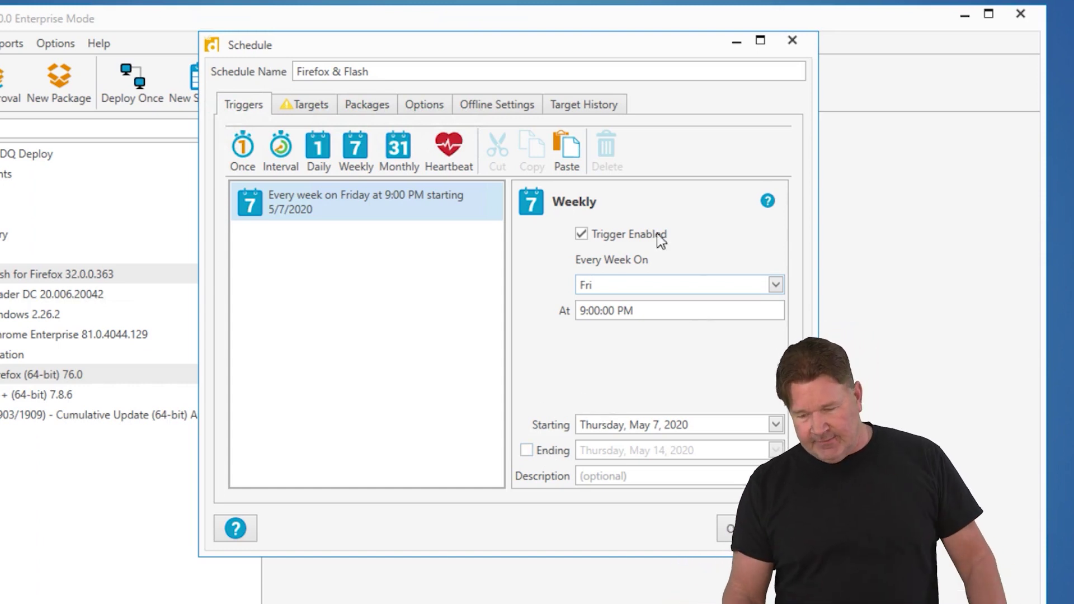
Step: Target the schedule at the web.pdq.com New_Computers OU from a PDQ Inventory collection
{"action": "left_click", "coordinate": [319, 106]}
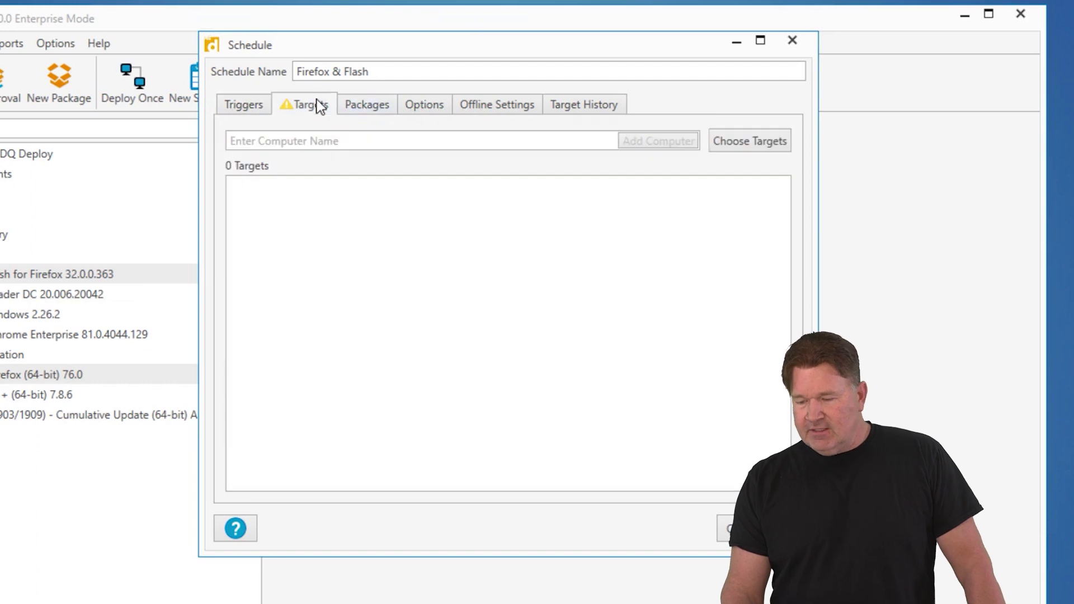
{"action": "left_click", "coordinate": [738, 143]}
{"action": "mouse_move", "coordinate": [720, 186]}
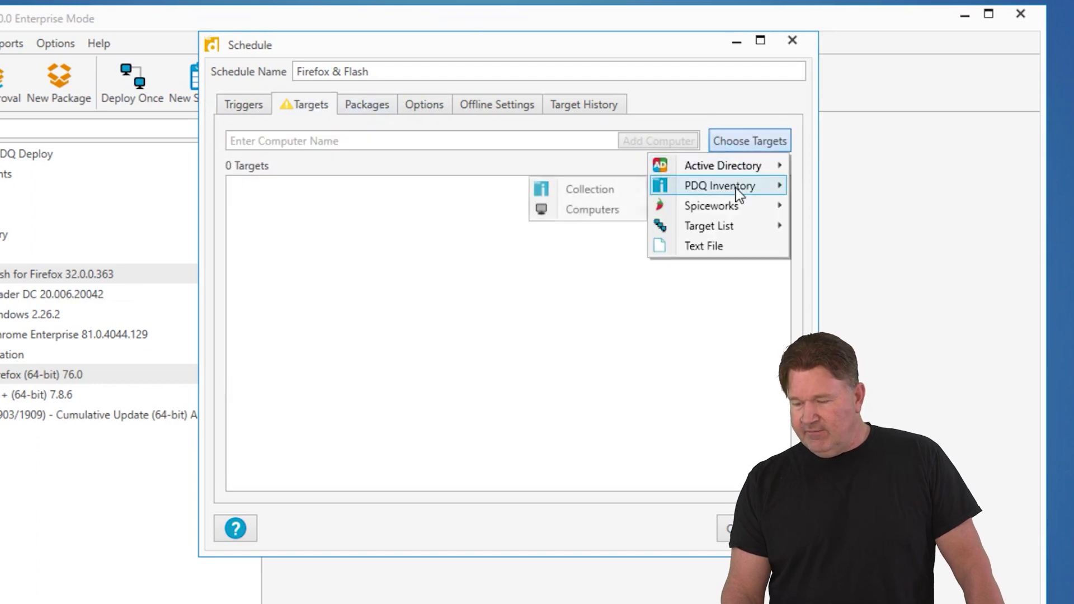
{"action": "left_click", "coordinate": [625, 191]}
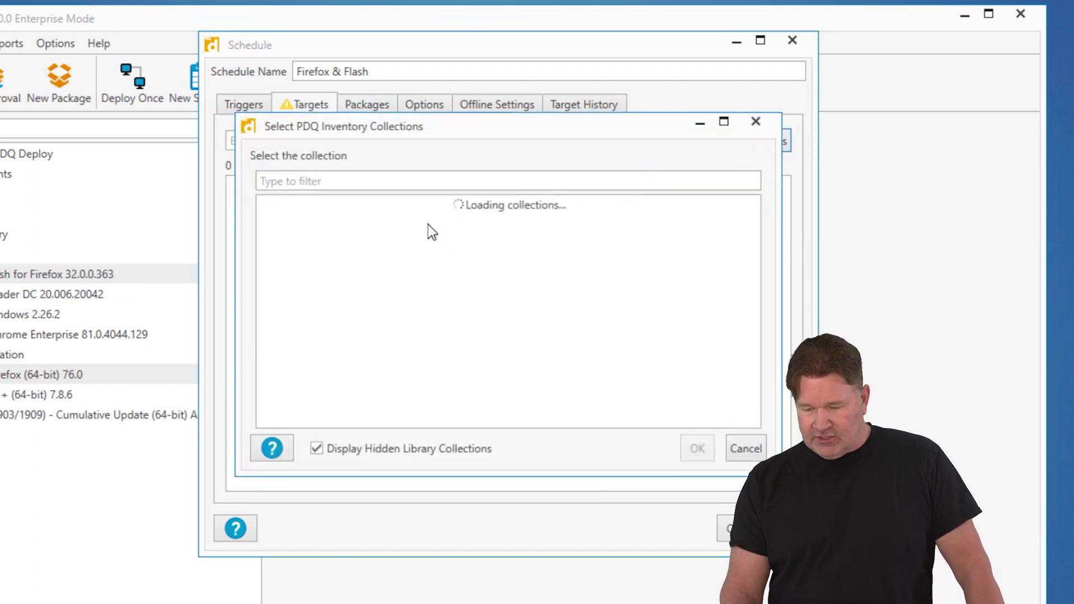
{"action": "scroll", "coordinate": [335, 276], "scroll_direction": "up", "scroll_amount": 2}
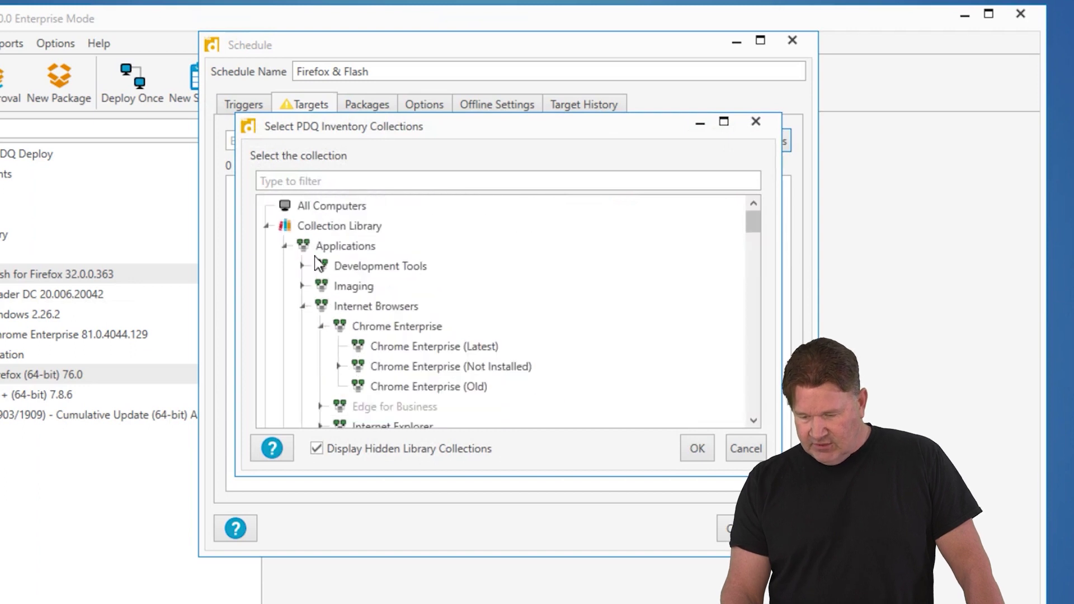
{"action": "scroll", "coordinate": [315, 256], "scroll_direction": "down", "scroll_amount": 5}
{"action": "scroll", "coordinate": [312, 254], "scroll_direction": "down", "scroll_amount": 5}
{"action": "scroll", "coordinate": [309, 254], "scroll_direction": "down", "scroll_amount": 5}
{"action": "scroll", "coordinate": [306, 275], "scroll_direction": "down", "scroll_amount": 5}
{"action": "scroll", "coordinate": [305, 273], "scroll_direction": "down", "scroll_amount": 3}
{"action": "scroll", "coordinate": [304, 278], "scroll_direction": "up", "scroll_amount": 5}
{"action": "scroll", "coordinate": [299, 281], "scroll_direction": "down", "scroll_amount": 1}
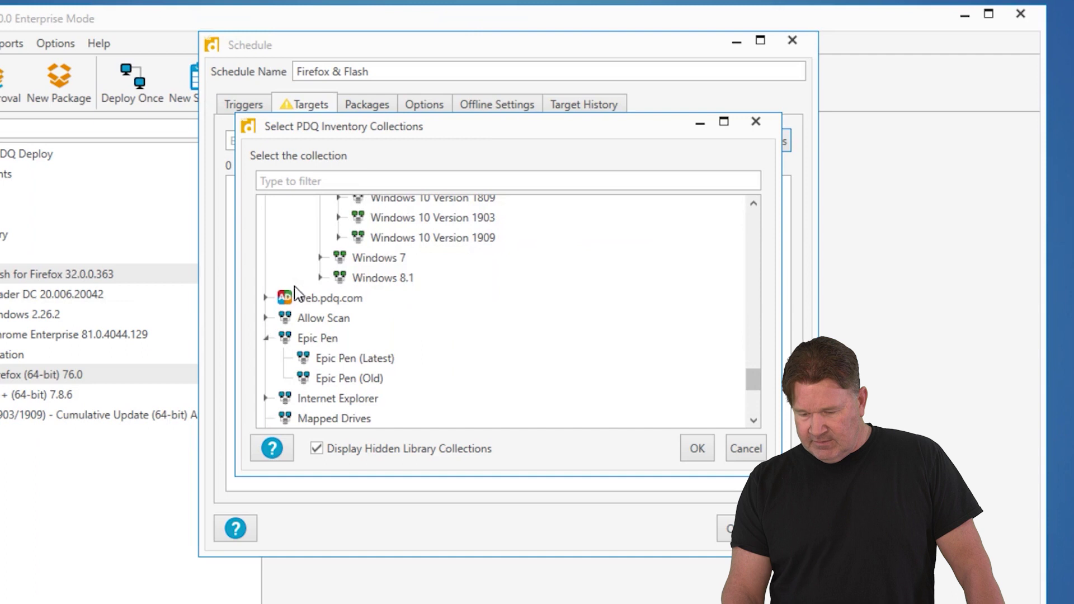
{"action": "left_click", "coordinate": [265, 299]}
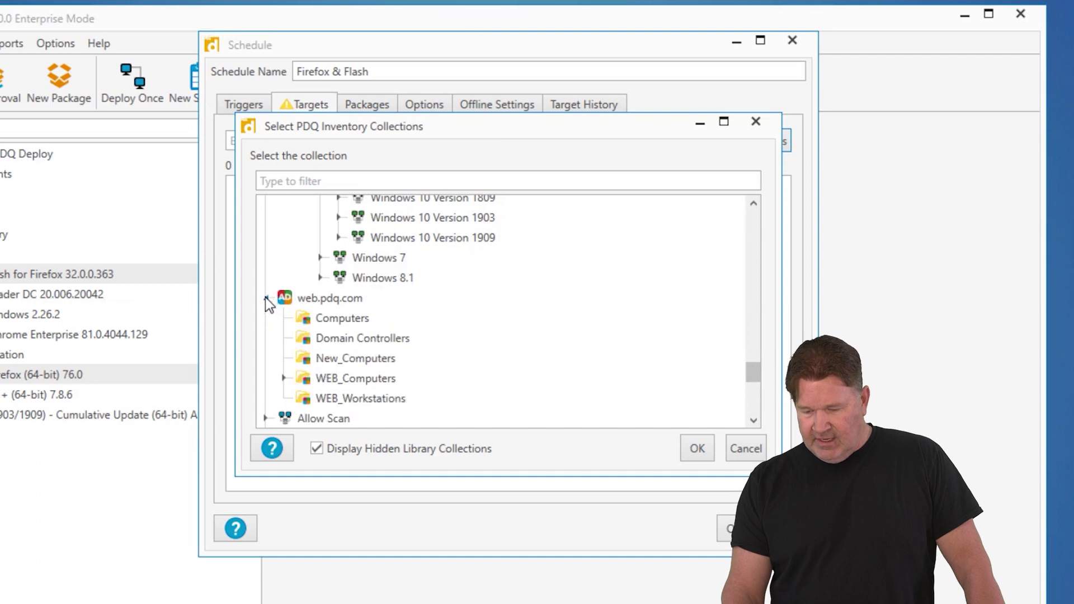
{"action": "left_click", "coordinate": [343, 366]}
{"action": "left_click", "coordinate": [696, 448]}
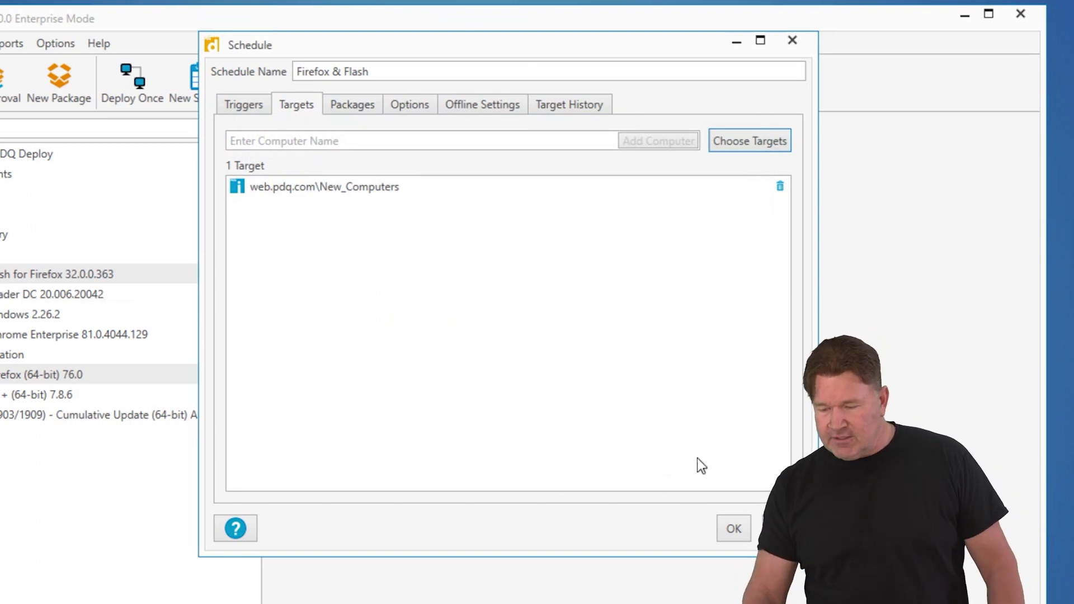
{"action": "left_click", "coordinate": [357, 108]}
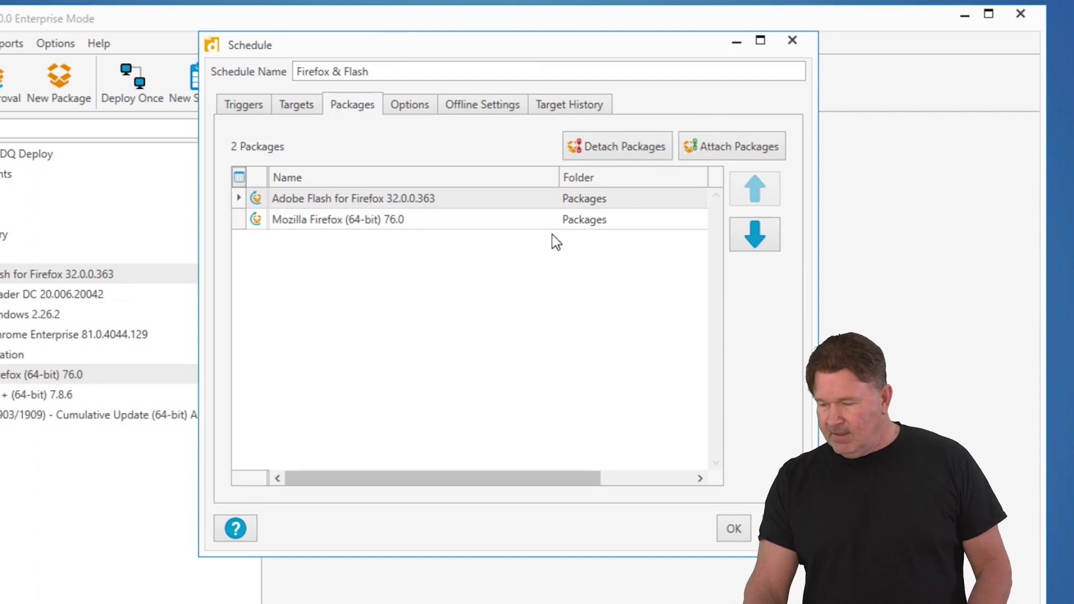
Step: Show the schedule's deployment options: enabled, stopping once targets succeed
{"action": "left_click", "coordinate": [424, 107]}
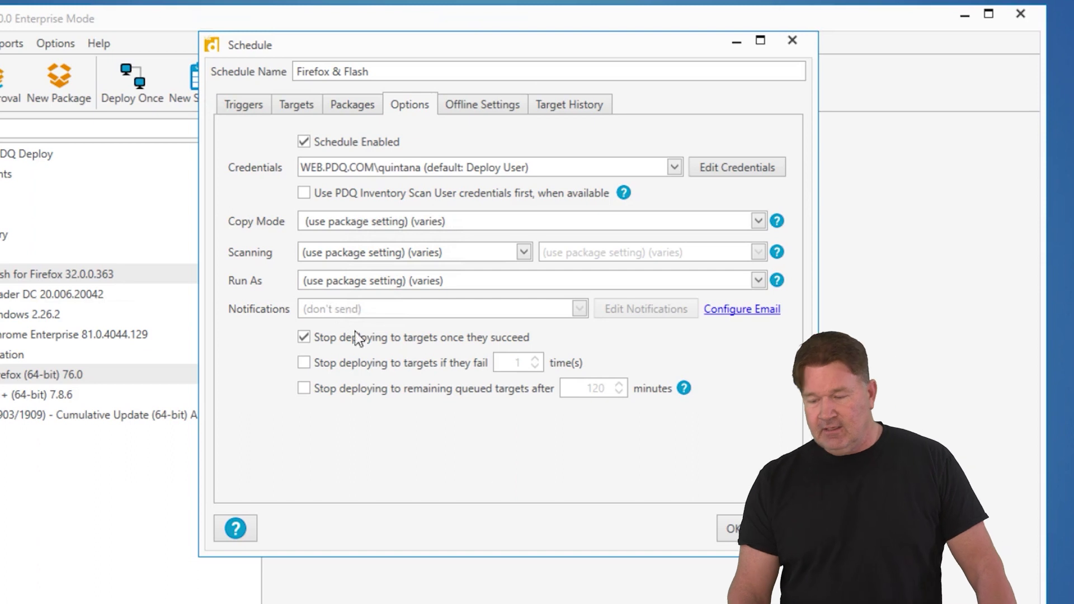
Step: Save the Firefox & Flash schedule as schedule 164, next running 5/8/2020 at 9:00 PM
{"action": "left_click", "coordinate": [730, 530]}
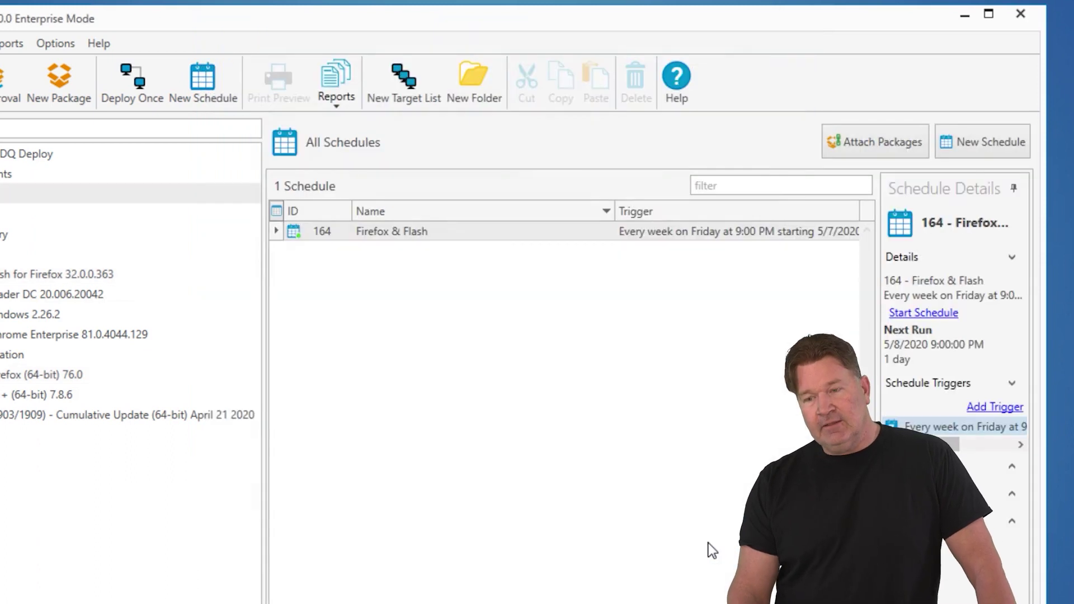